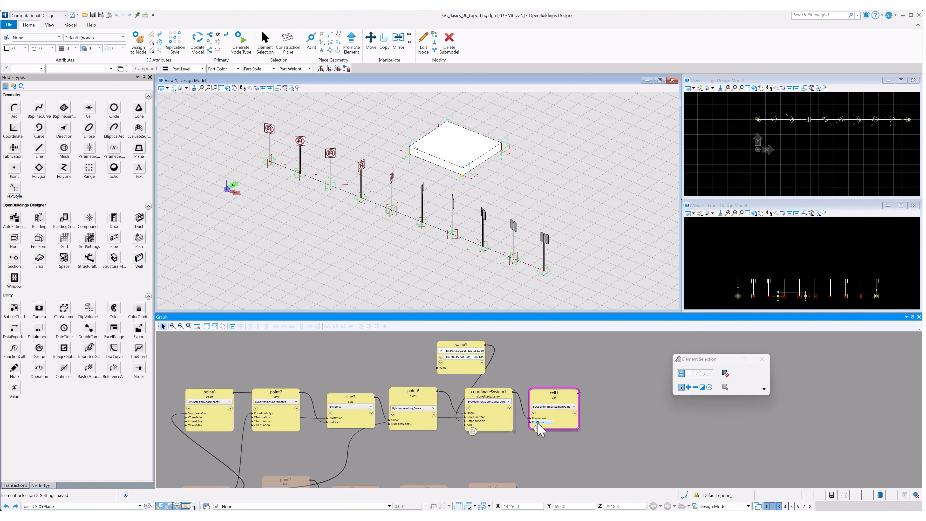
Step: Place an Export node in the graph to the right of the cell1 node
mouse_move(542, 418)
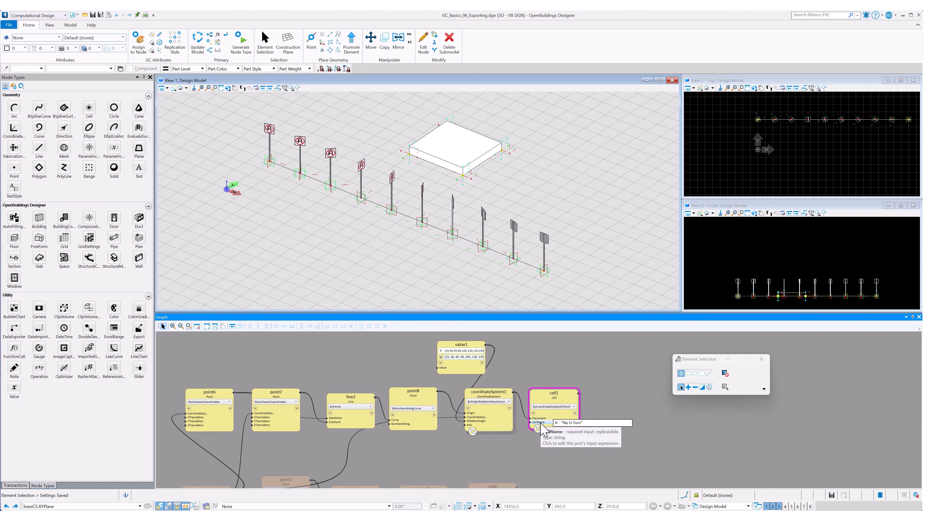
scroll(612, 394, "down", 5)
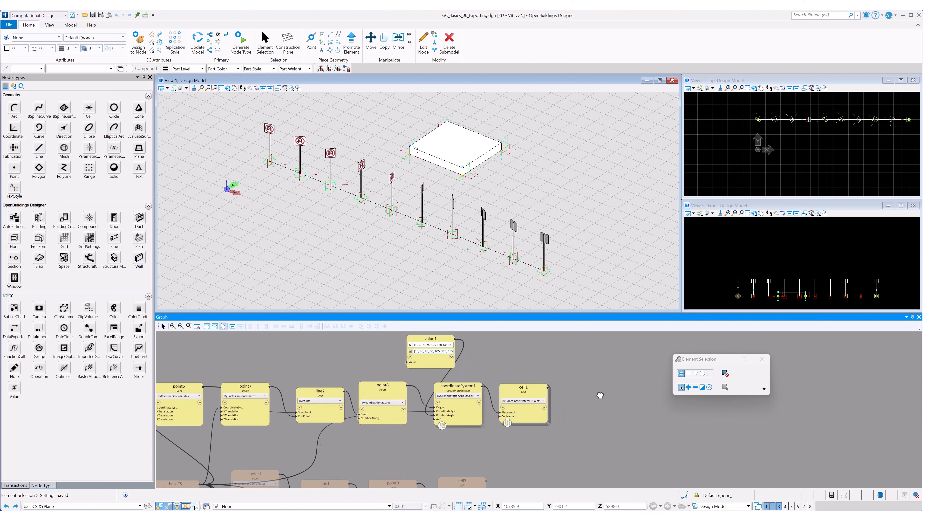
middle_click_drag(616, 420, 575, 378)
middle_click_drag(572, 338, 538, 411)
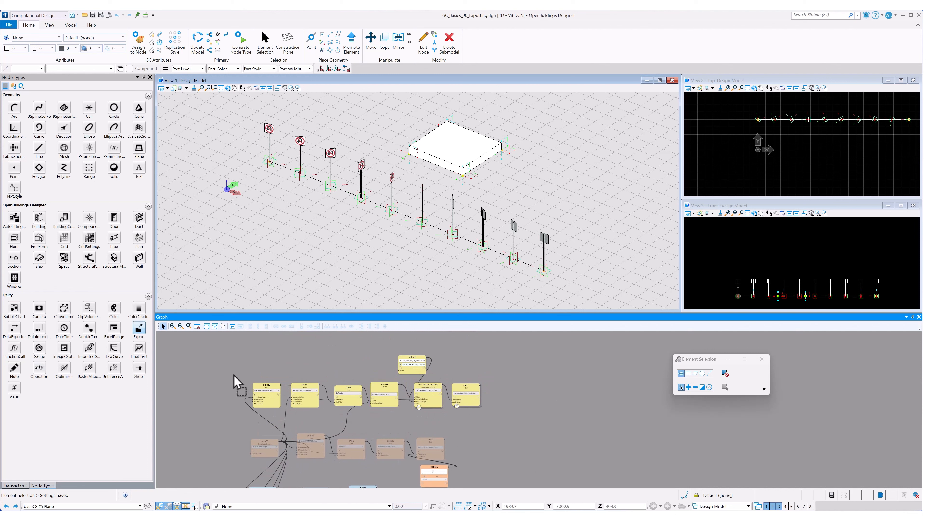
left_click(139, 328)
left_click(518, 390)
scroll(543, 408, "up", 1)
scroll(544, 409, "up", 3)
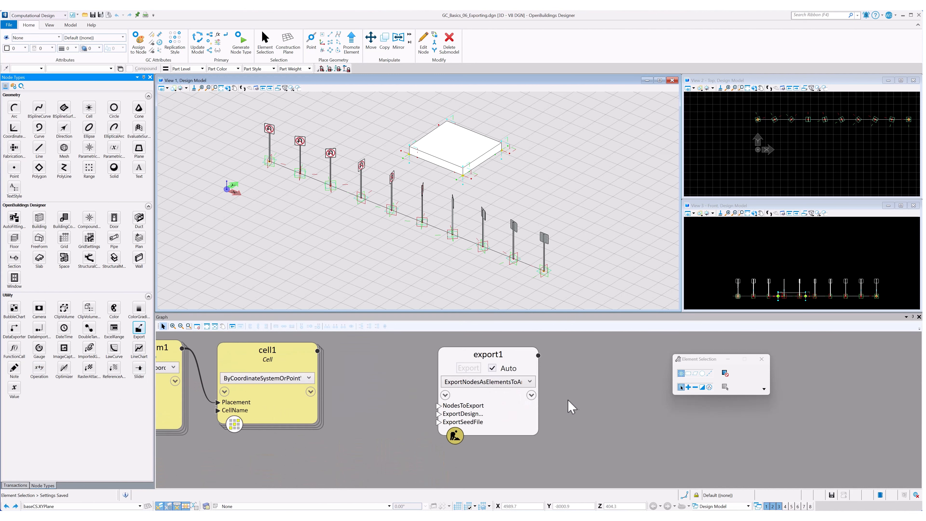
Step: Connect the cell1 node to the Export node's NodesToExport input
scroll(583, 394, "down", 3)
scroll(572, 398, "up", 3)
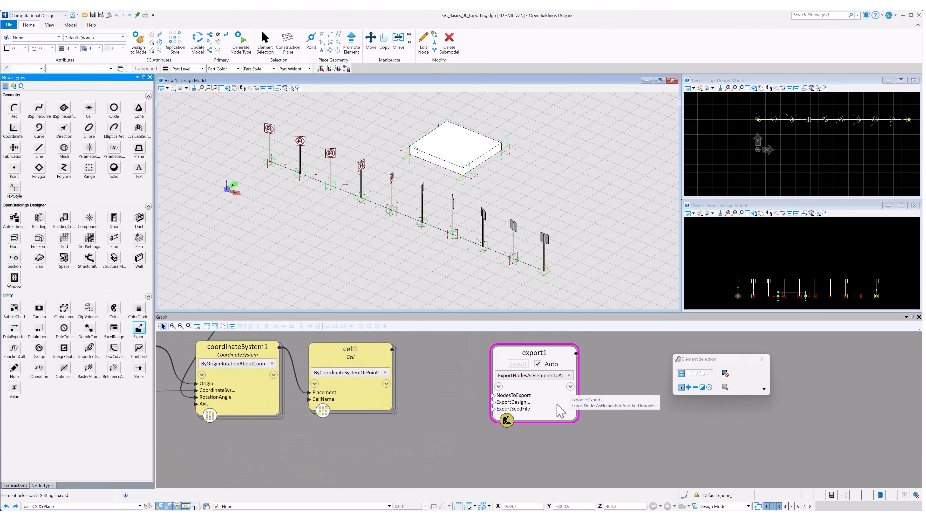
left_click_drag(557, 404, 557, 399)
left_click(505, 391)
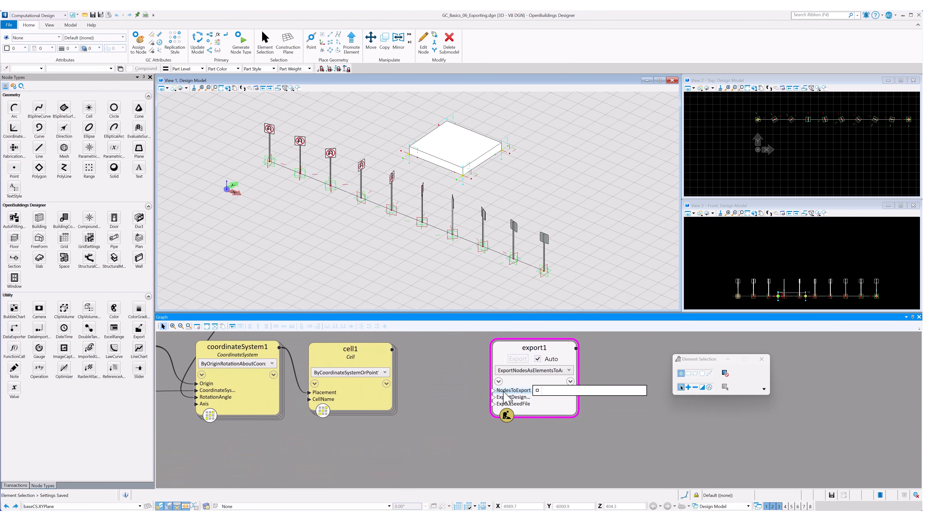
left_click_drag(495, 390, 383, 350)
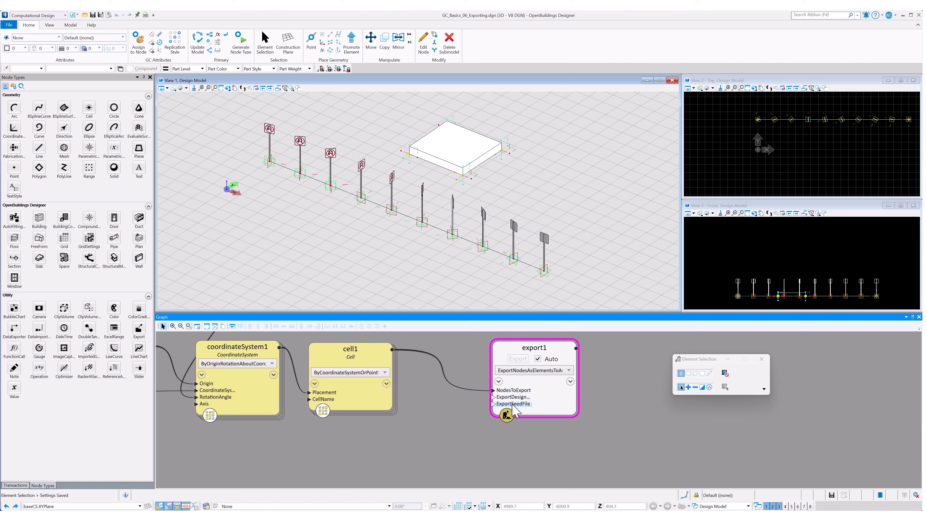
Step: Set the ExportSeedFile input to "C:\ProgramData\Bentley\OpenBuildings CONNECT Edition\Configuration\Datasets\Dataset_NM\Seed\DesignSeed.dgn" in the script editor and apply it
mouse_move(512, 404)
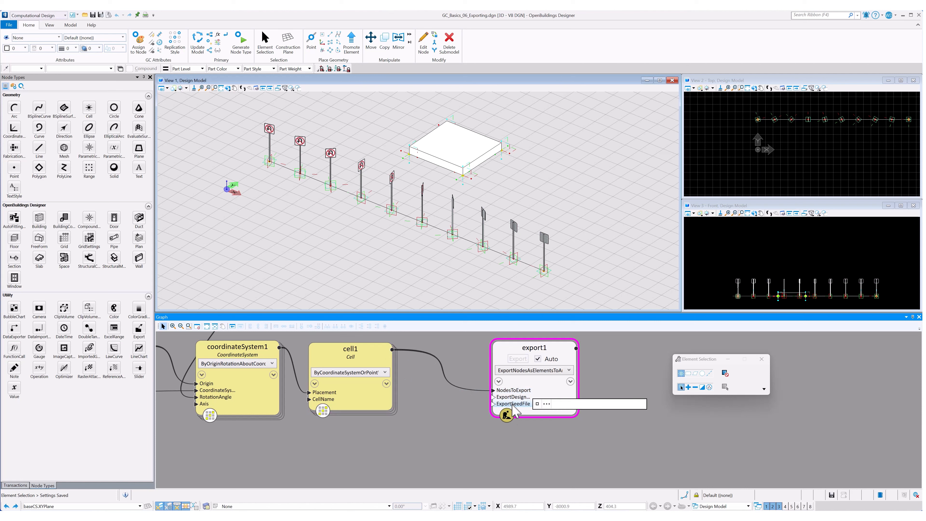
left_click(537, 404)
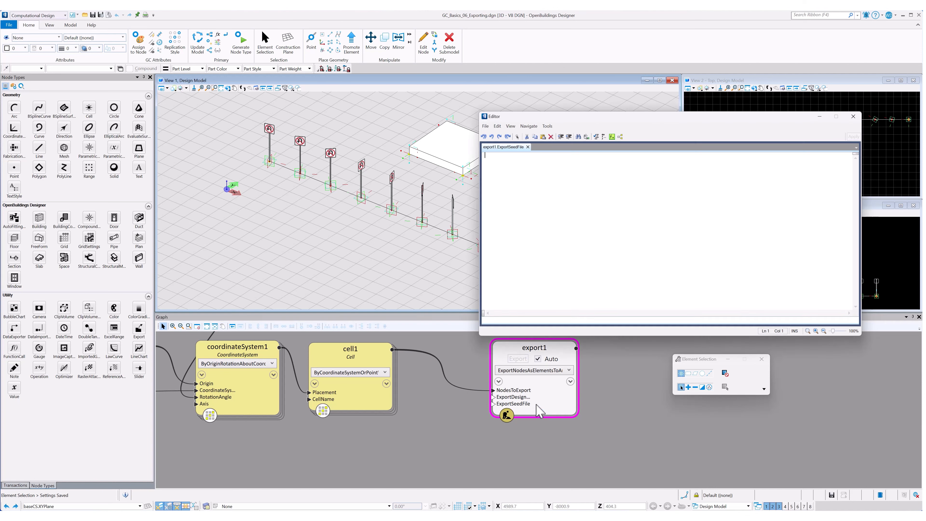
type("'C:\\ProgramData\\Bentley\\OpenBuildings CONNECT Edition\\Configuration\\Datasets\\Dataset_NM\\Seed\\DesignSeed.dgn'")
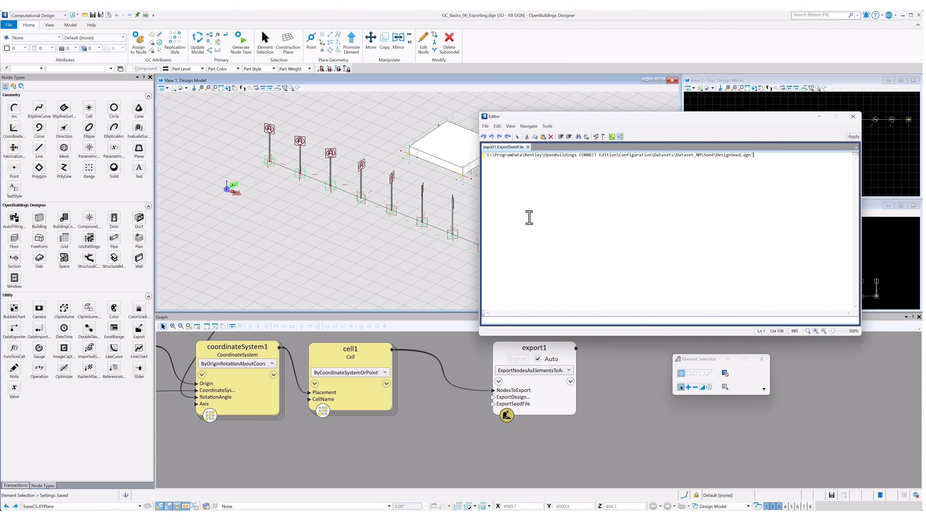
left_click_drag(682, 157, 753, 160)
left_click(755, 160)
left_click(853, 136)
left_click(853, 116)
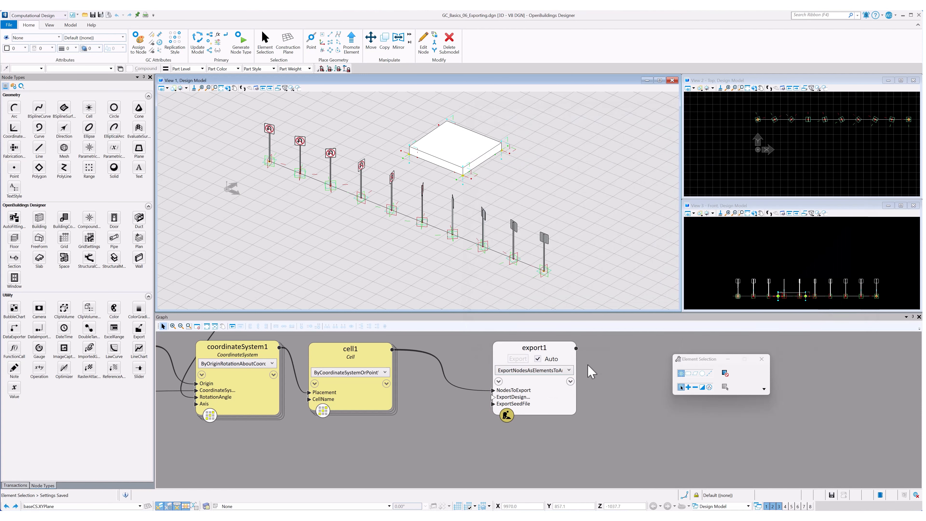
Step: Set the Export node's ExportDesignFile input to "TestExport.dgn"
mouse_move(527, 398)
left_click(562, 397)
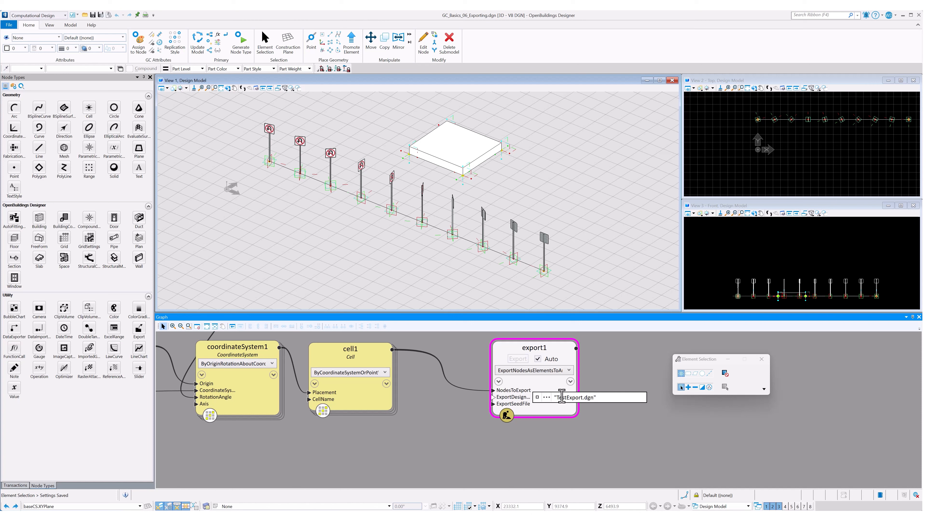
key("Return")
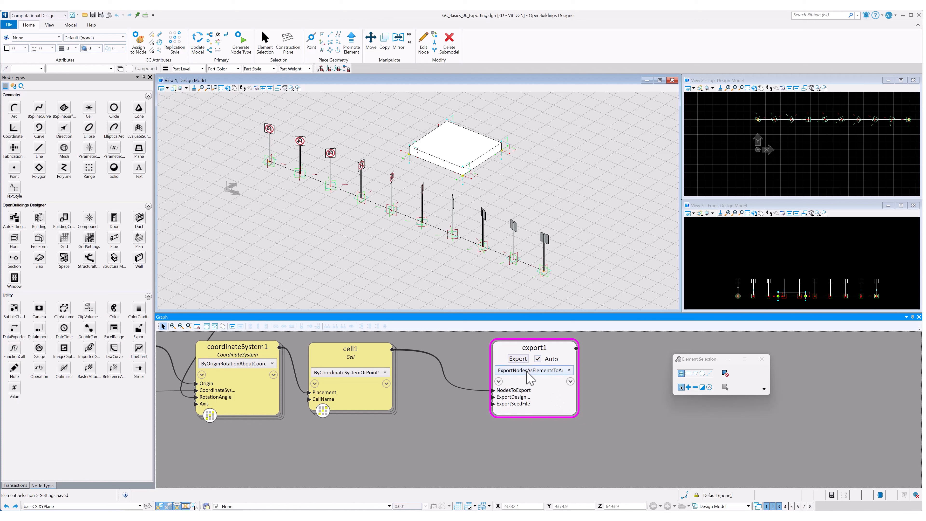
Step: Run the export of the cell nodes to TestExport.dgn
left_click(517, 359)
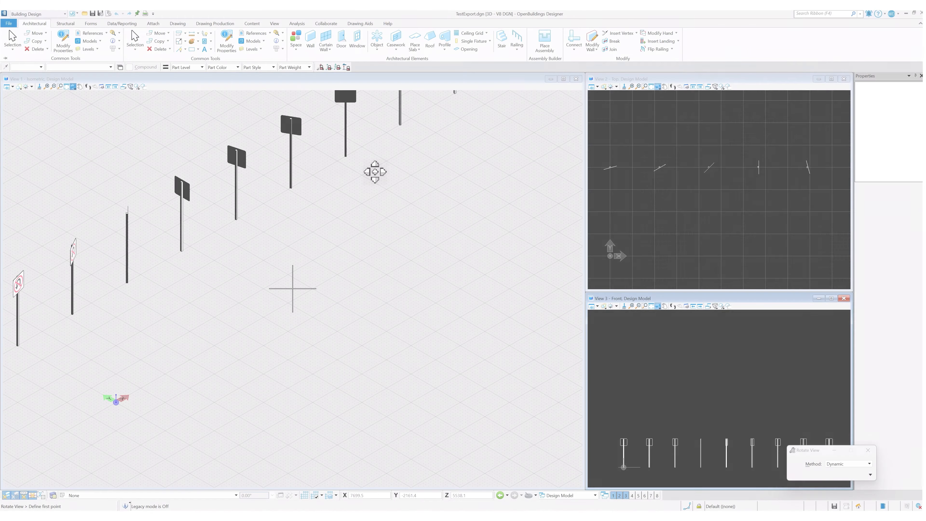
left_click(375, 171)
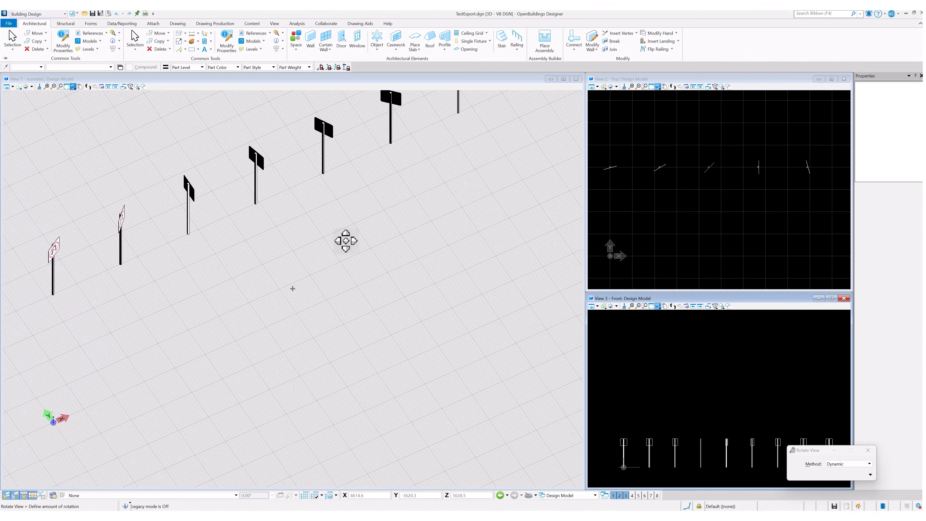
Step: Inspect the exported signs in the TestExport.dgn design model view
left_click(141, 181)
right_click(167, 186)
scroll(333, 230, "up", 6)
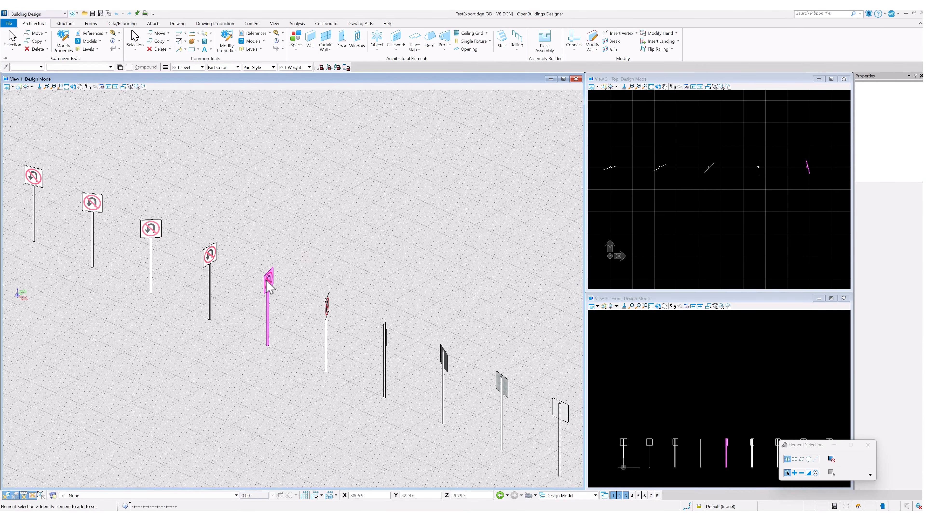
left_click(209, 307)
left_click(459, 211)
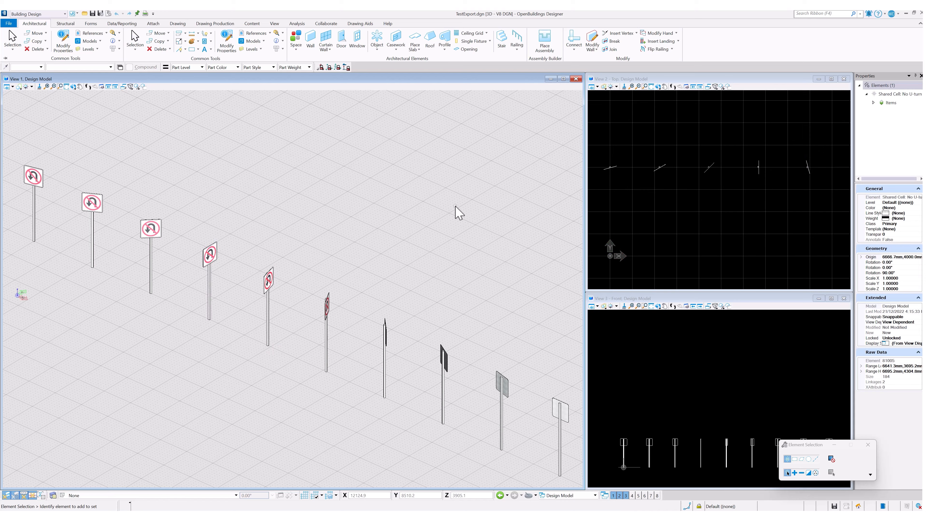
scroll(400, 213, "down", 5)
scroll(410, 217, "up", 3)
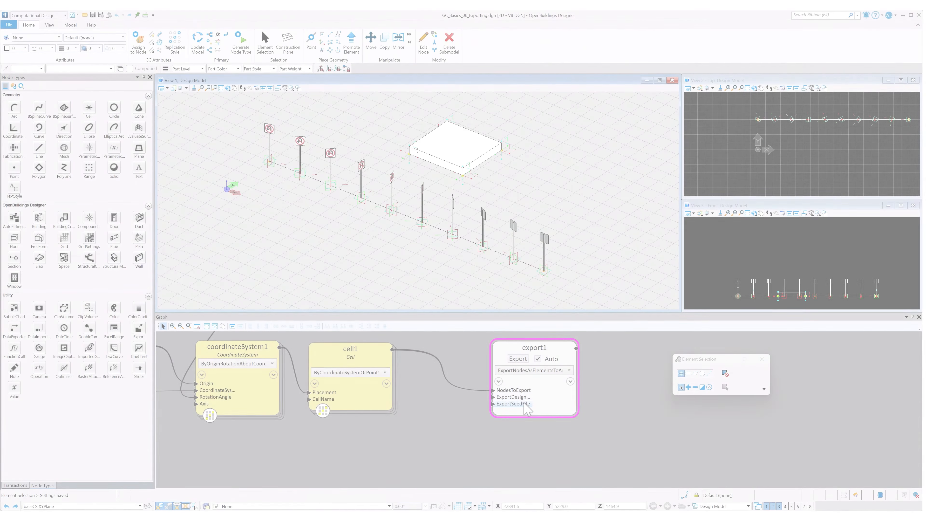
Step: Change the ExportDesignFile input to "TestExport-multi.dgn"
left_click(520, 397)
left_click(584, 397)
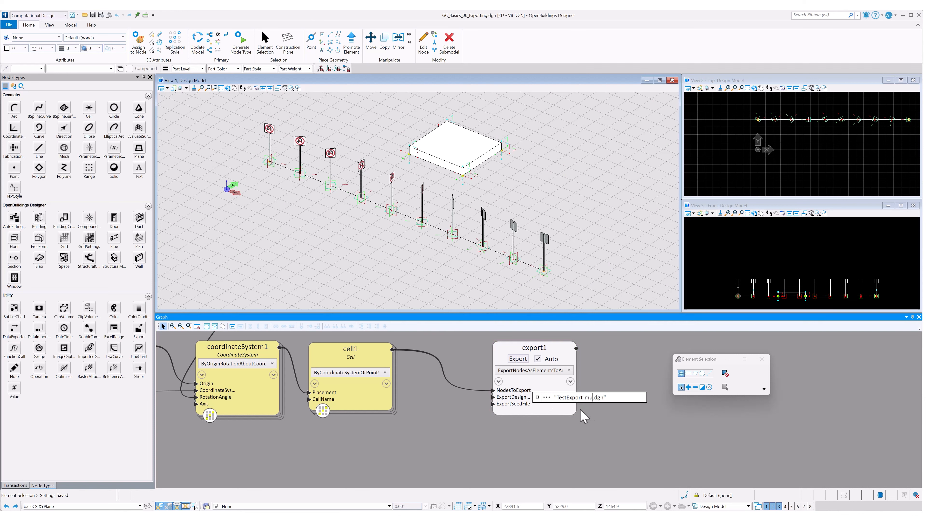
key("Return")
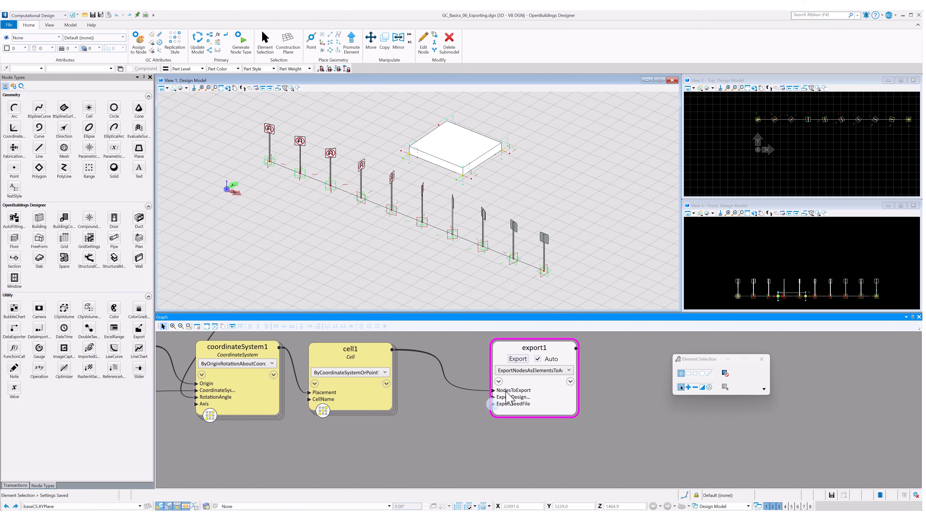
Step: Connect the slab node to the Export node's NodesToExport input alongside the cells
scroll(489, 424, "down", 5)
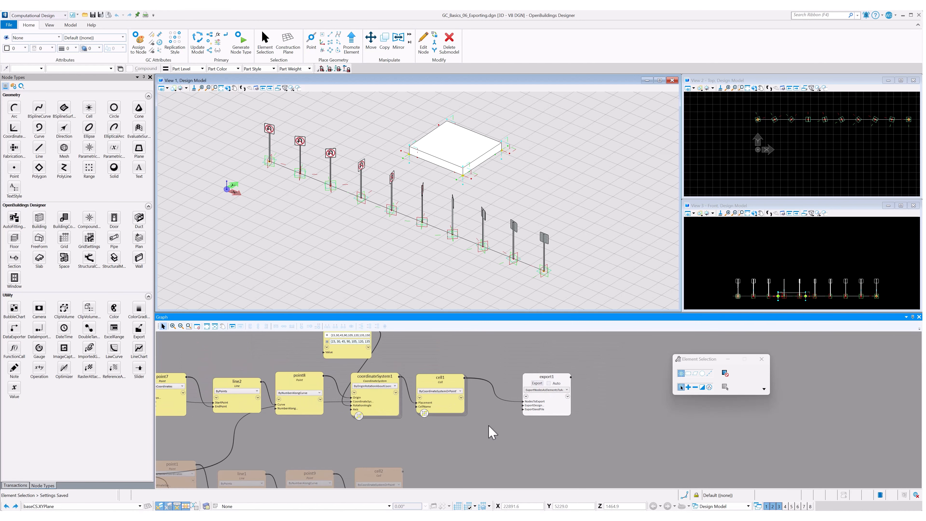
middle_click_drag(489, 433, 474, 402)
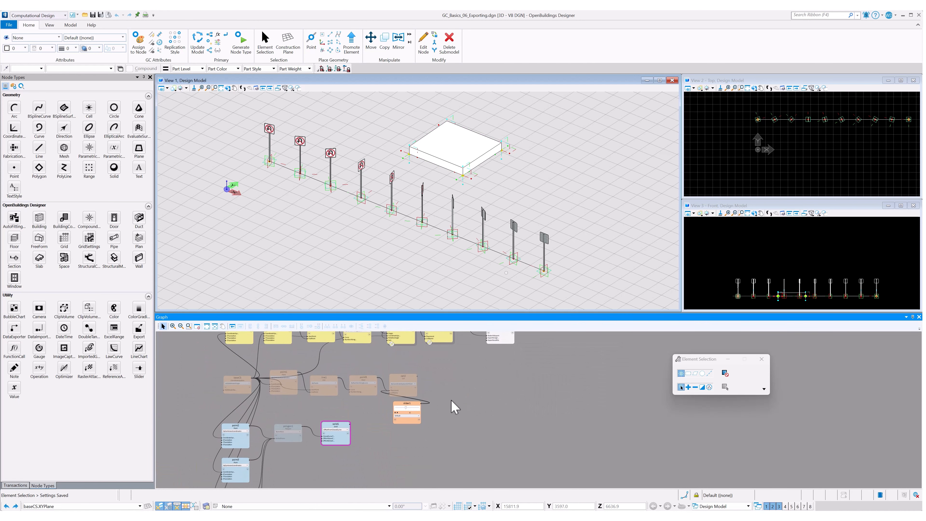
left_click(349, 424)
middle_click_drag(481, 385, 475, 435)
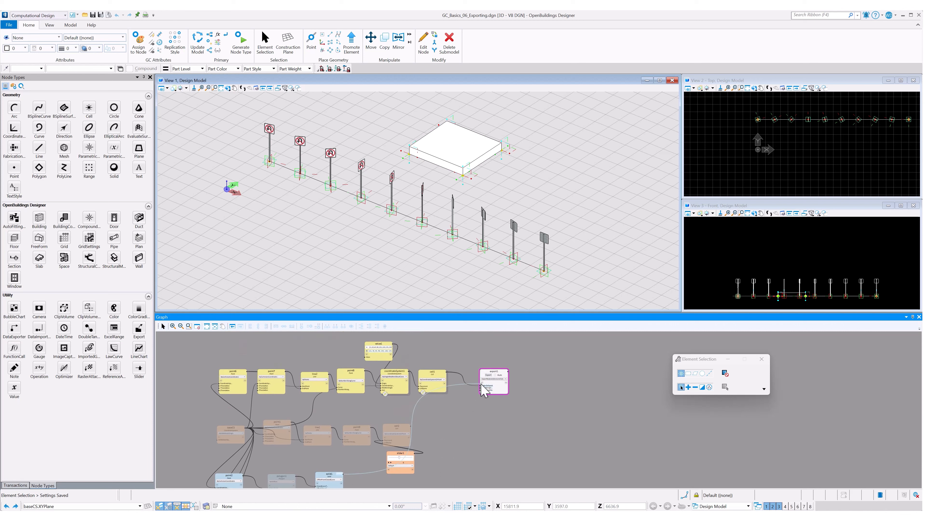
left_click(481, 385)
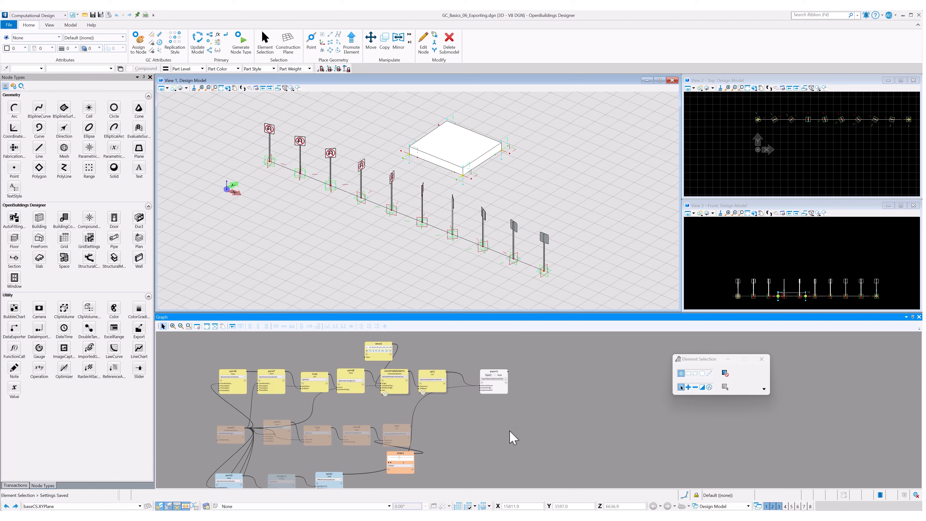
left_click_drag(503, 431, 502, 411)
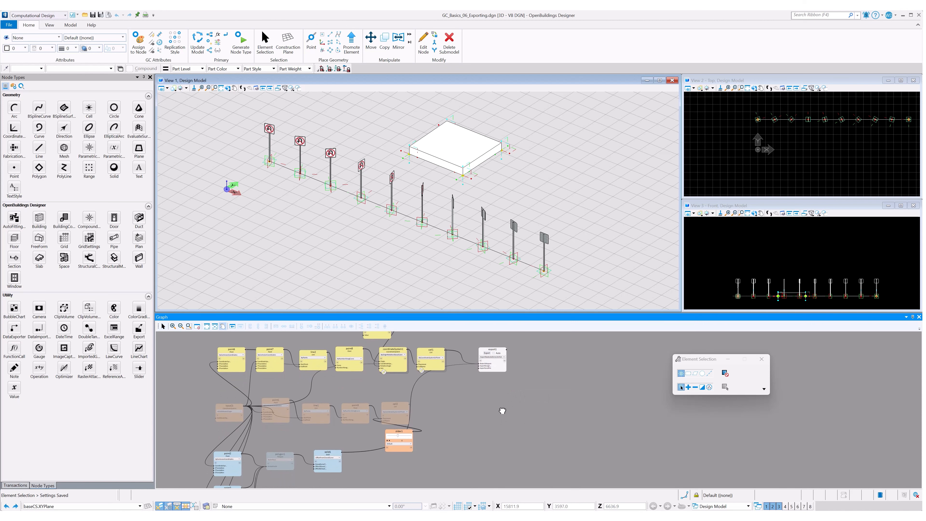
Step: Export again to TestExport-multi.dgn and fit the view to inspect the exported slab and signs
left_click(481, 356)
left_click(487, 352)
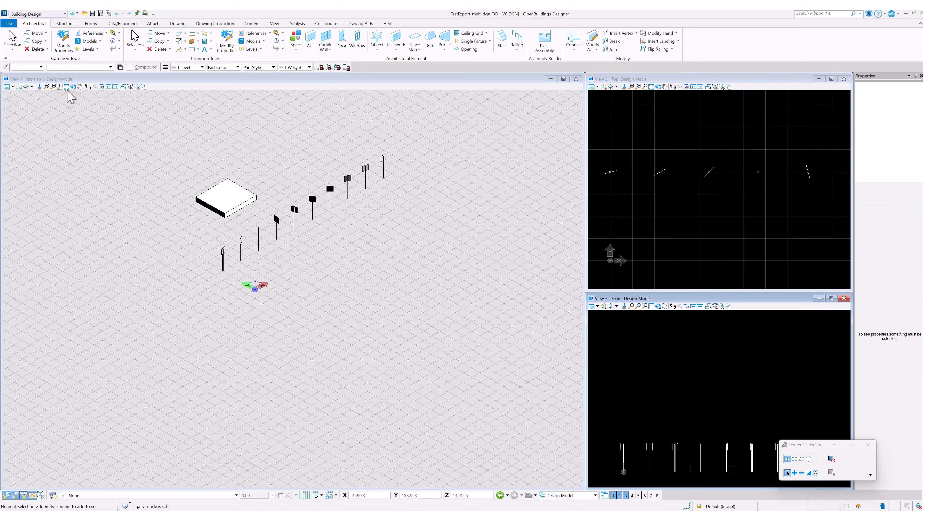
left_click(72, 86)
left_click(383, 228)
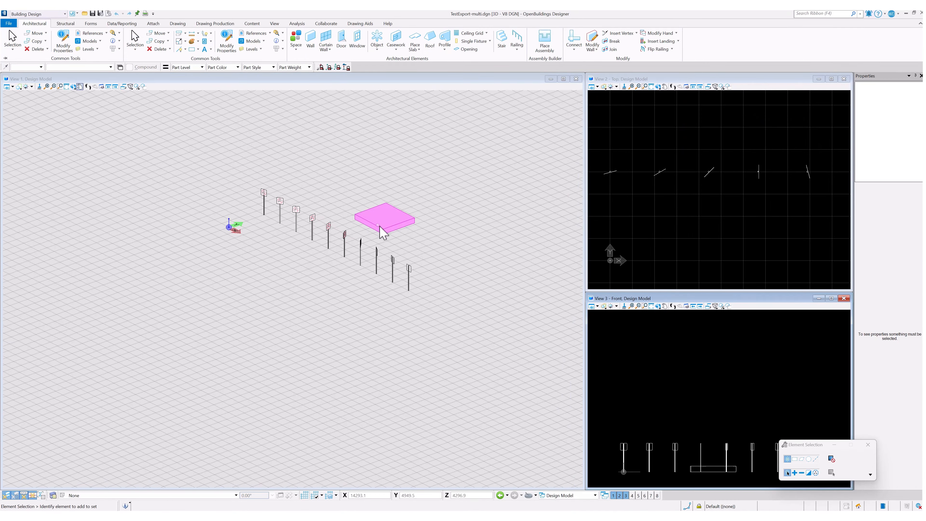
left_click(386, 226)
left_click(439, 250)
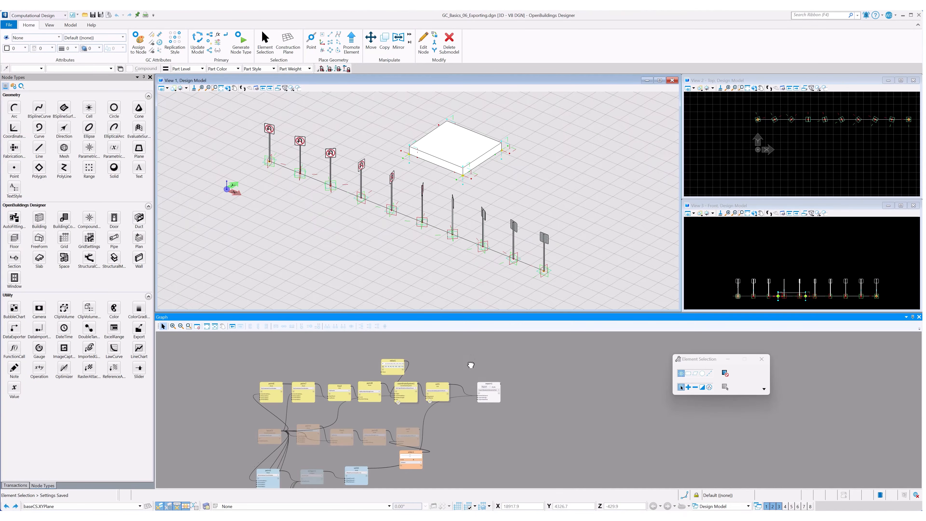
Step: Select the existing sign-array nodes in the graph and turn off their visibility
left_click_drag(471, 368, 258, 377)
right_click(452, 373)
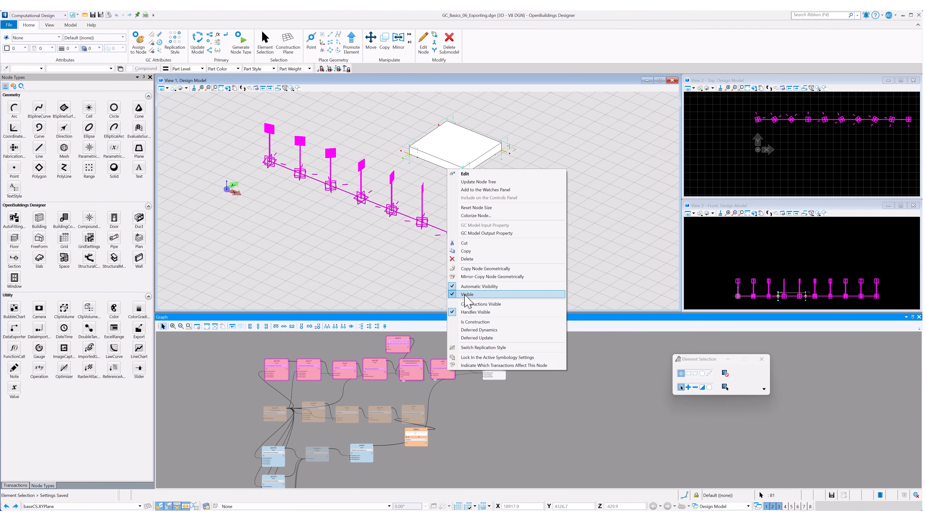
left_click(464, 295)
left_click(463, 444)
middle_click_drag(463, 444, 475, 401)
left_click_drag(401, 392, 264, 482)
right_click(380, 414)
left_click(394, 336)
Step: Select the alternate sign network's nodes and turn on their visibility
left_click_drag(444, 351, 263, 393)
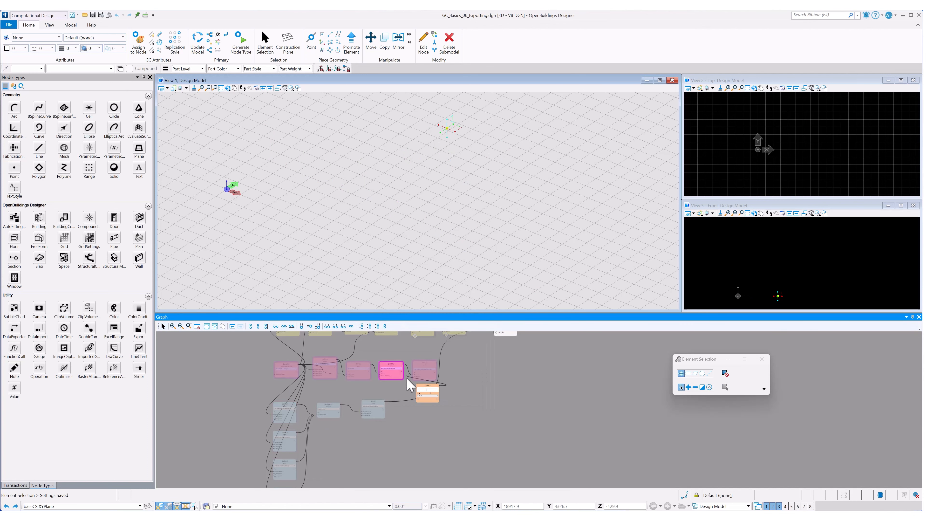
right_click(433, 379)
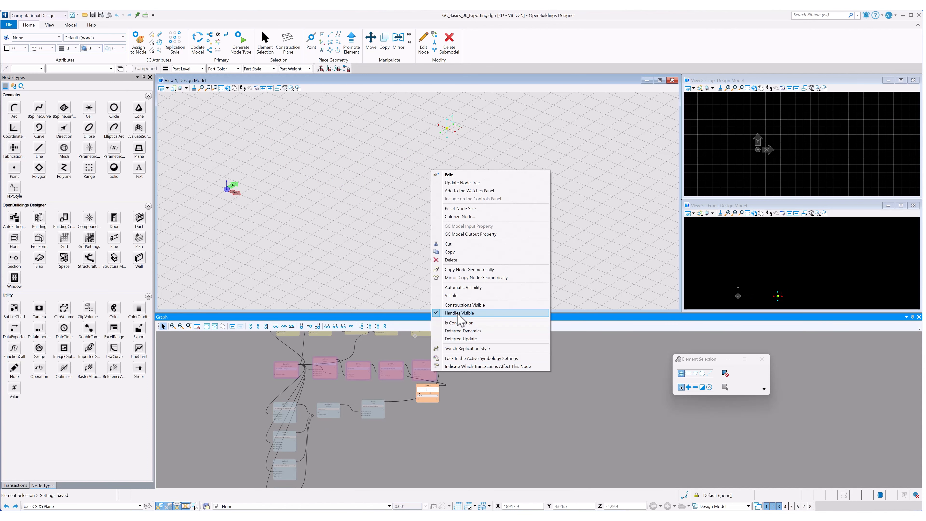
left_click(464, 296)
Step: Reposition the Export node next to the cell2 and slider1 nodes
left_click(496, 397)
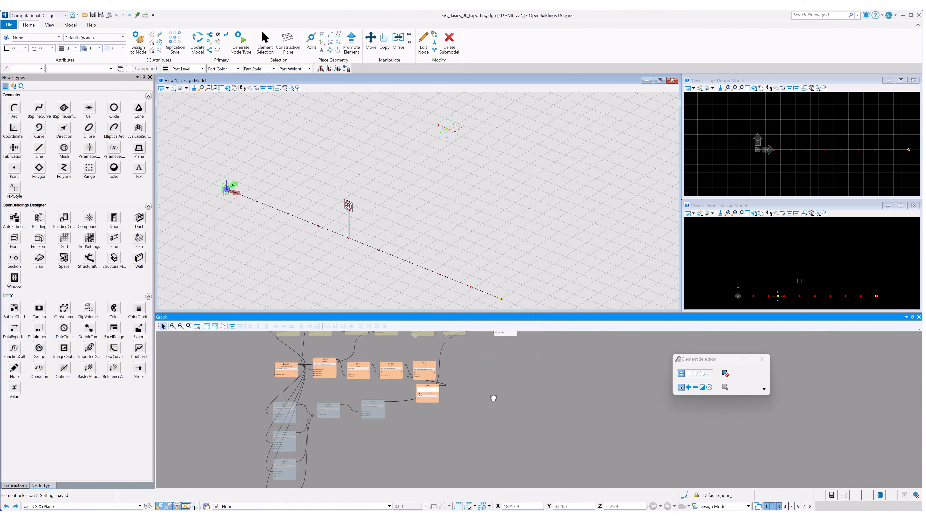
middle_click_drag(496, 393, 479, 424)
left_click(495, 369)
left_click_drag(495, 368, 469, 429)
left_click(482, 389)
middle_click_drag(482, 389, 495, 376)
Step: Step slider1's value up and down to move the sign along the line, ending at 5
scroll(471, 389, "up", 3)
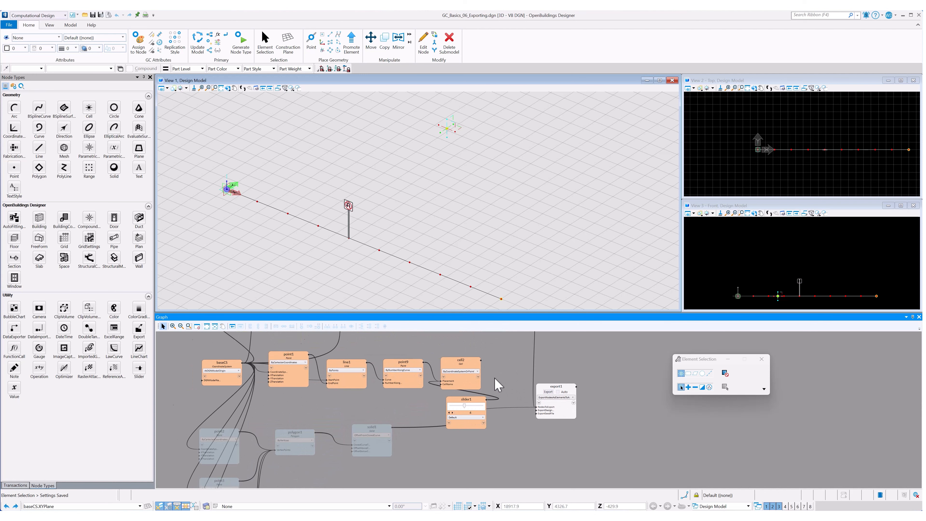
scroll(496, 375, "up", 1)
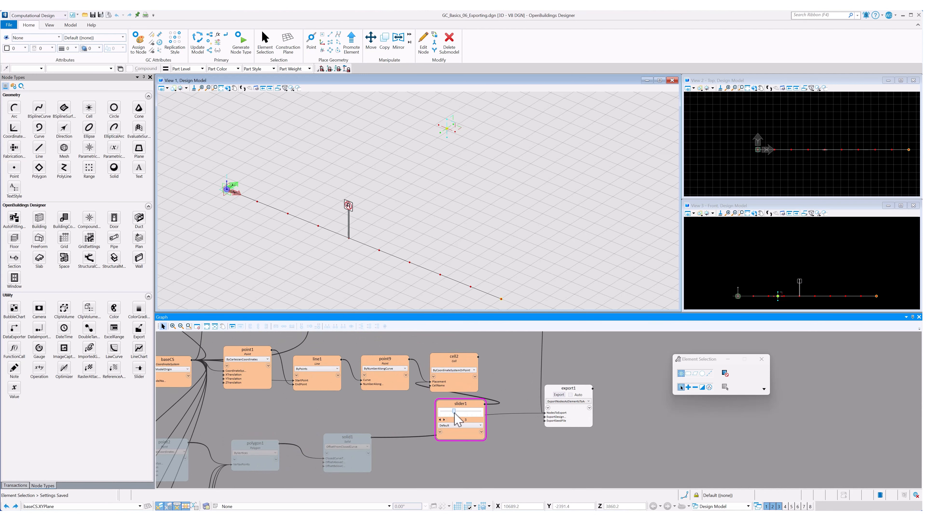
left_click(439, 420)
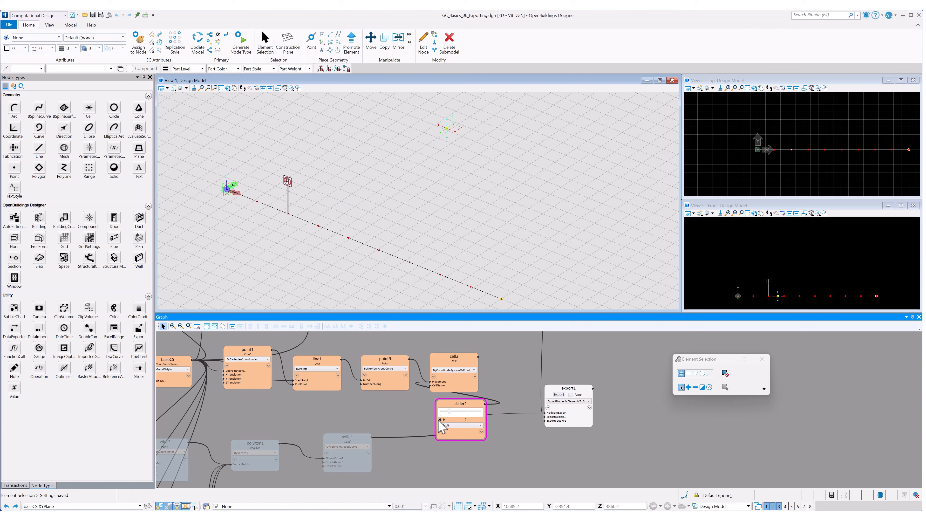
left_click(439, 420)
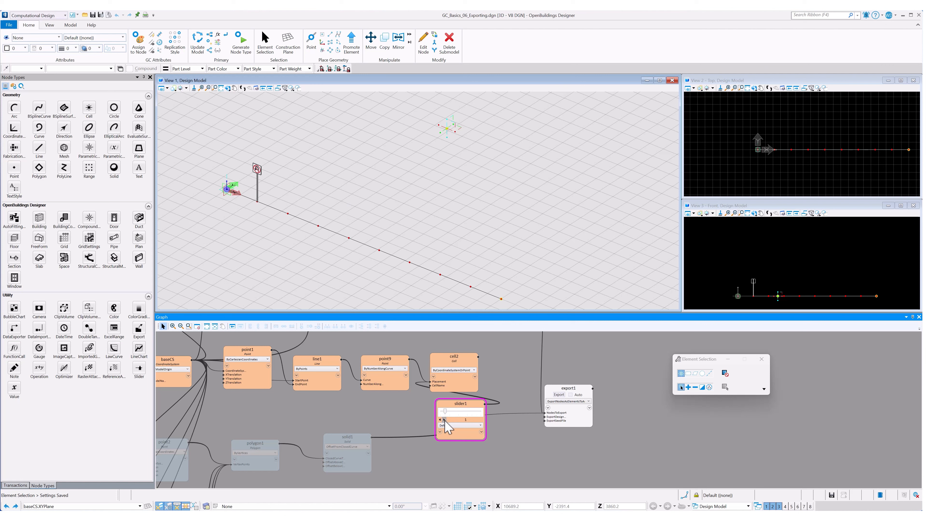
left_click(444, 420)
left_click(444, 420)
left_click(444, 419)
left_click(444, 420)
left_click(444, 420)
left_click(444, 420)
left_click(444, 420)
left_click(444, 420)
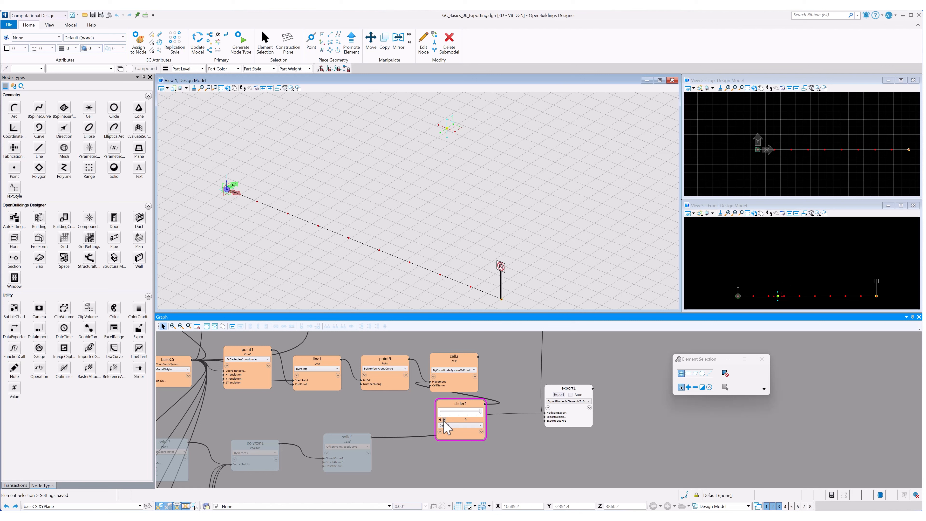
left_click(440, 420)
left_click(440, 419)
left_click(440, 420)
left_click(440, 420)
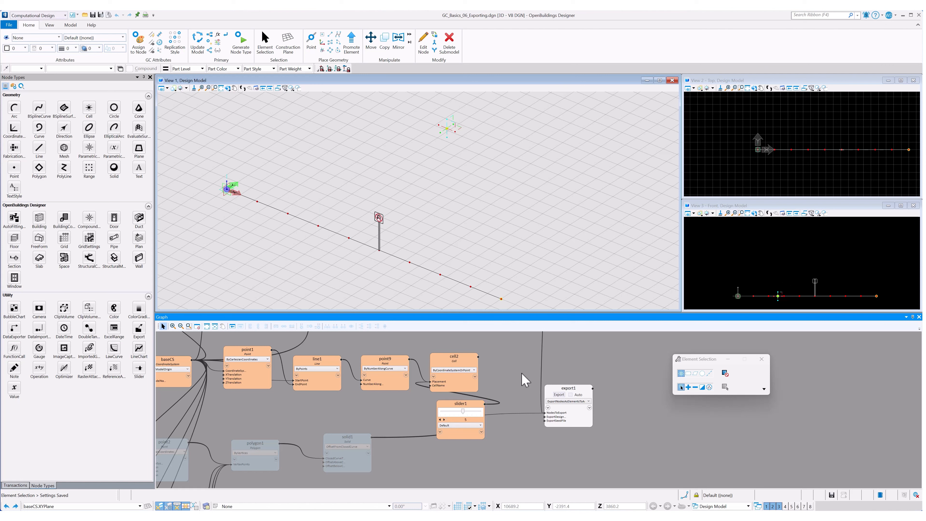
Step: Connect the cell2 node to export1's NodesToExport input
left_click(559, 414)
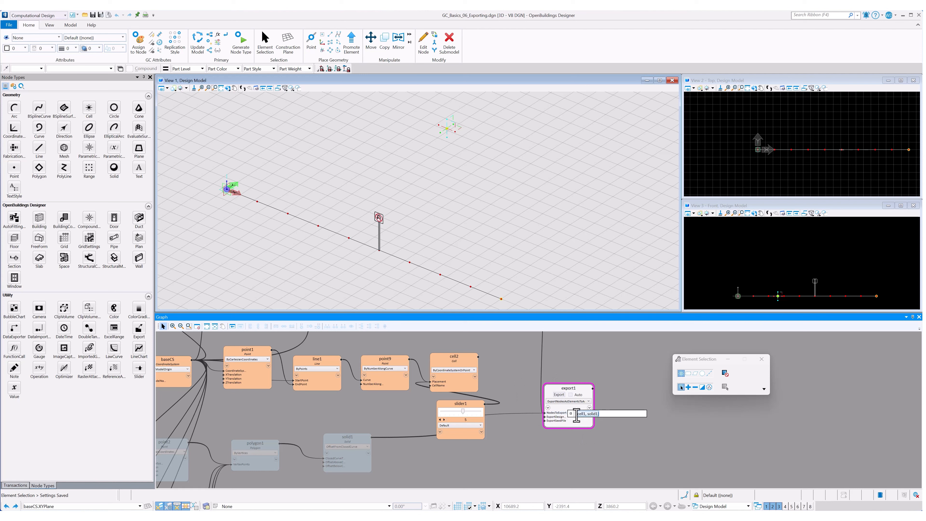
key("Return")
middle_click_drag(515, 432, 552, 441)
left_click_drag(579, 422, 509, 366)
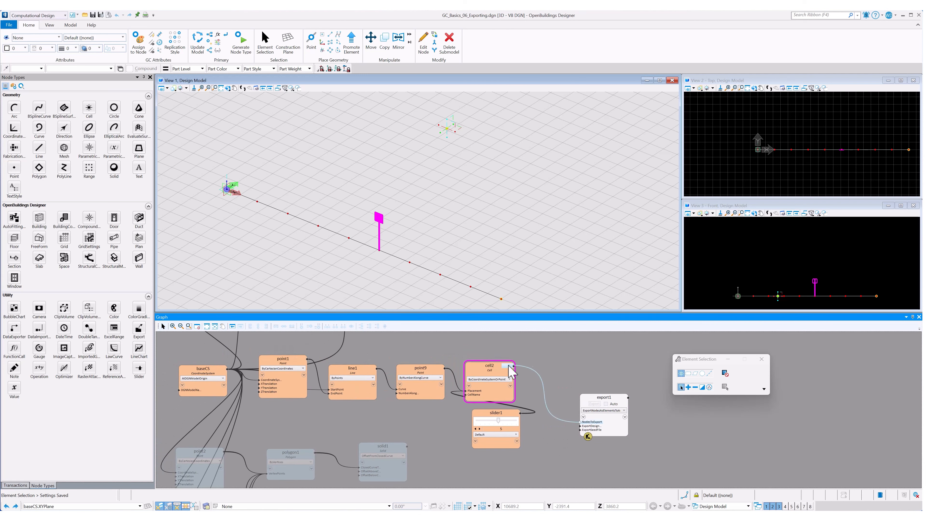
left_click_drag(512, 369, 512, 368)
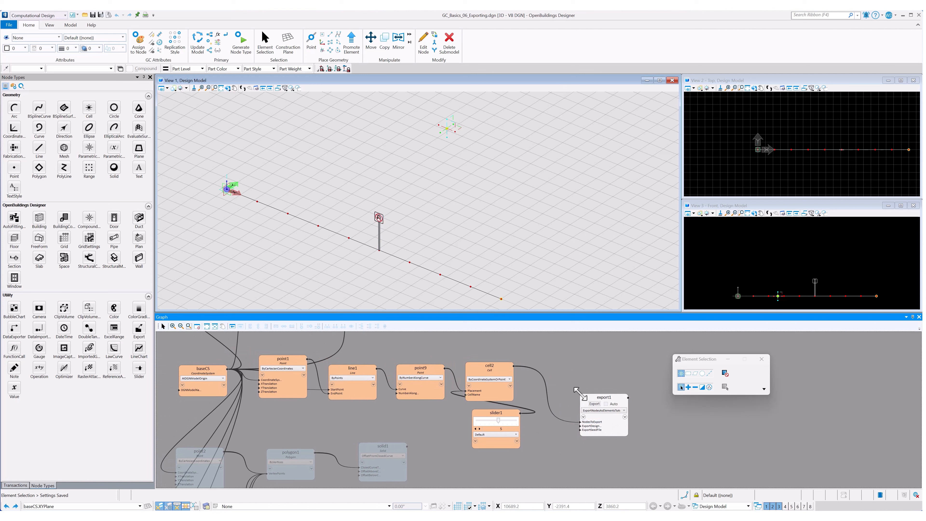
Step: Set export1's export file name to "Signpost" combined with slider1
left_click(591, 425)
left_click_drag(655, 425, 615, 426)
key("BackSpace")
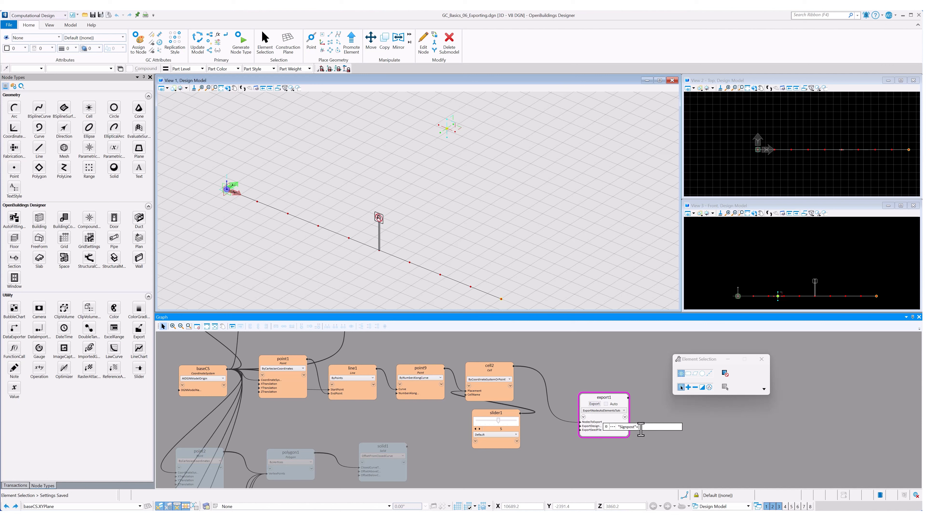
type("slider1.Value+\".dgn")
key("Return")
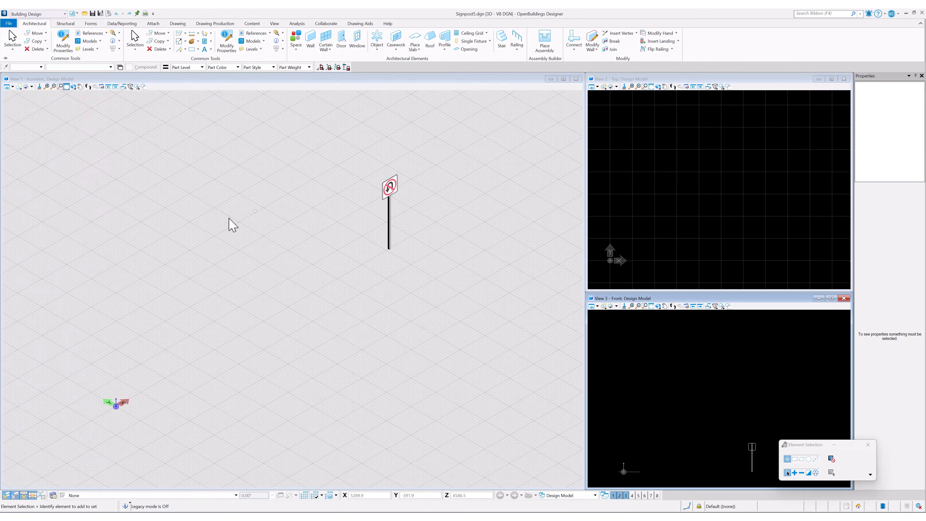
Step: Inspect the exported sign in the Signpost5.dgn file
scroll(232, 223, "down", 3)
scroll(257, 221, "up", 2)
scroll(262, 229, "down", 1)
left_click(220, 244)
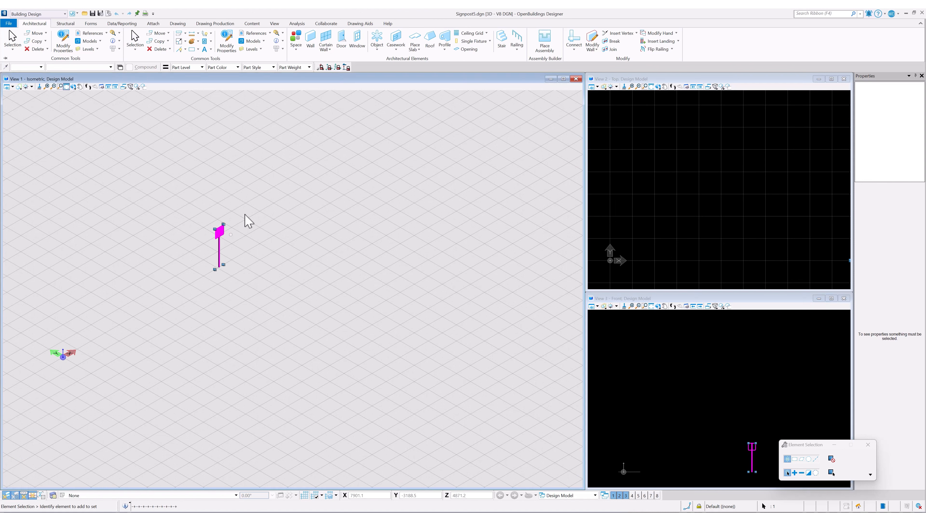
left_click(119, 249)
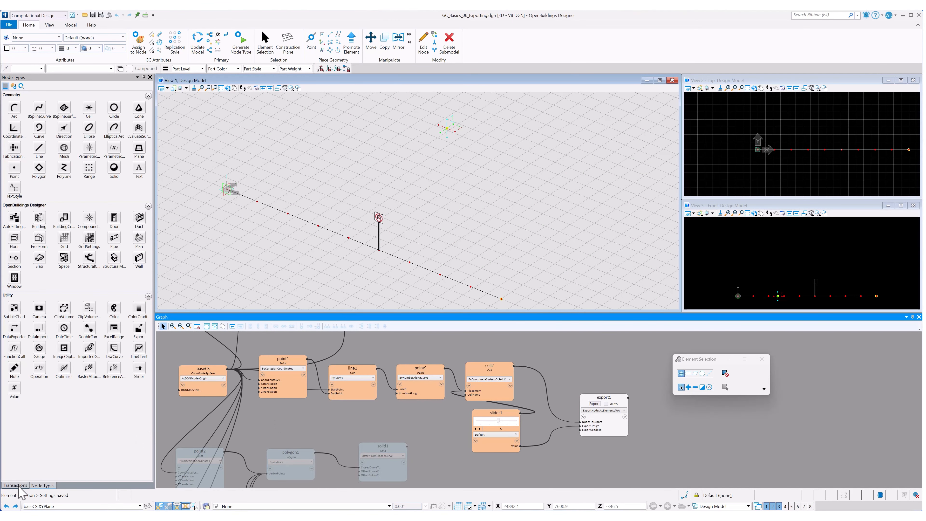
Step: Open the Transactions panel and add a new script transaction
left_click(22, 486)
right_click(52, 159)
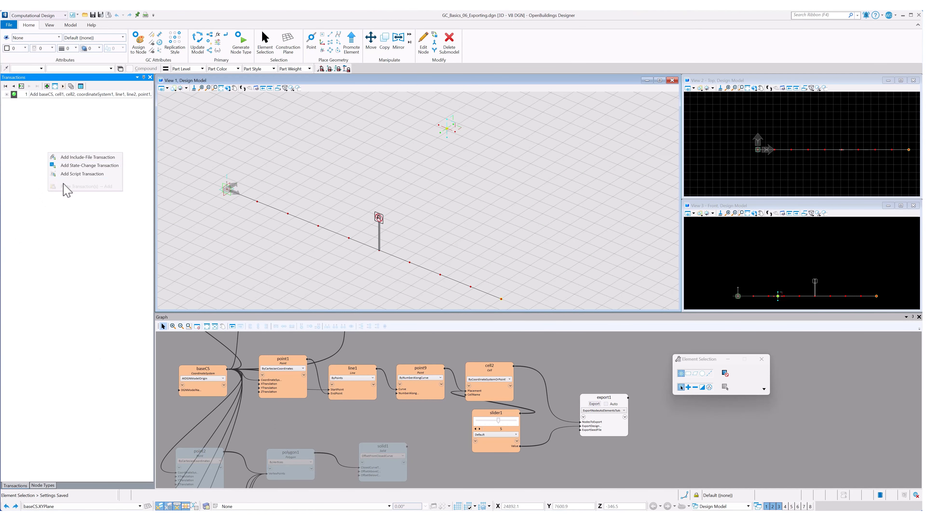
left_click(73, 181)
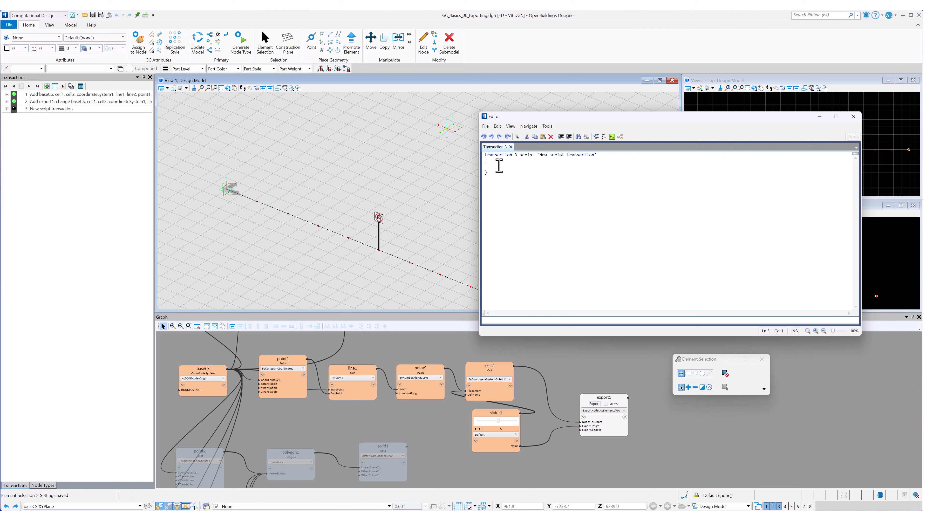
Step: Script a for loop from 0 to under 10 that sets slider1.Value = i and calls UpdateGCModel(), then apply it
type("for")
key("Tab")
left_click_drag(546, 168, 535, 167)
key("BackSpace")
key("Delete")
type("10; ++i)")
left_click(496, 173)
key("Return")
type("slider1.Value = i")
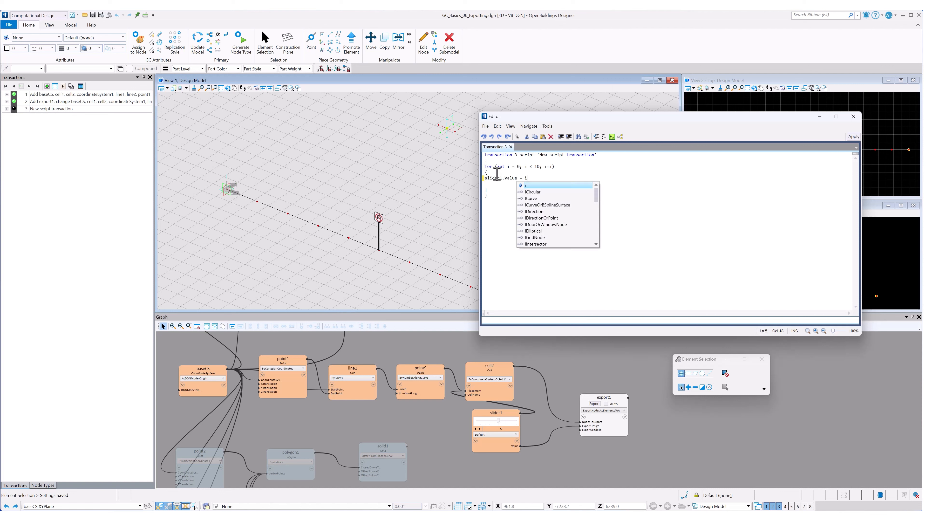
type(";")
key("Return")
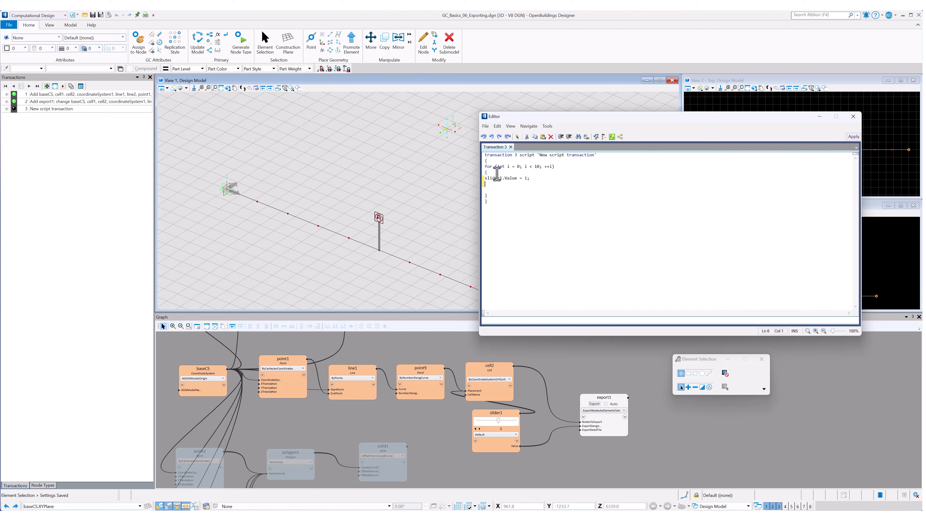
type("UpdateGCModel();")
left_click(853, 139)
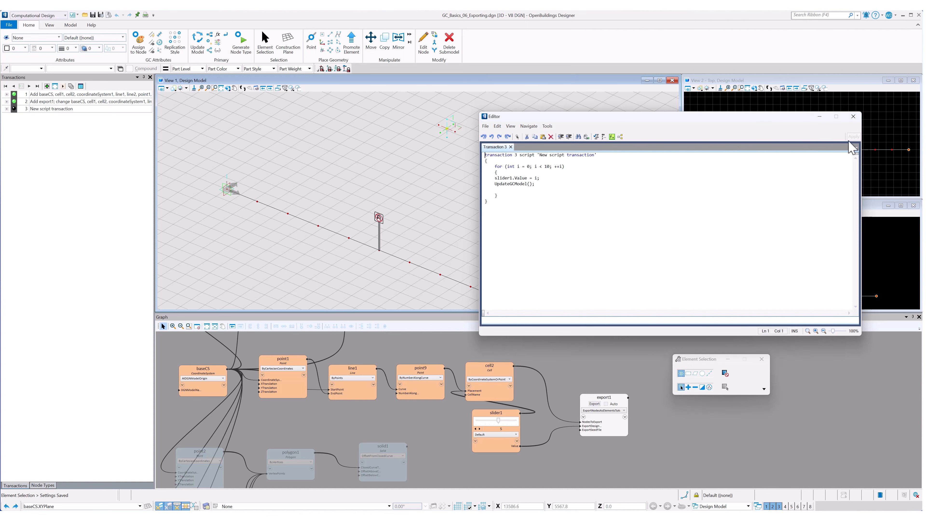
Step: Rename the script transaction as RunAllOptions
left_click(11, 109)
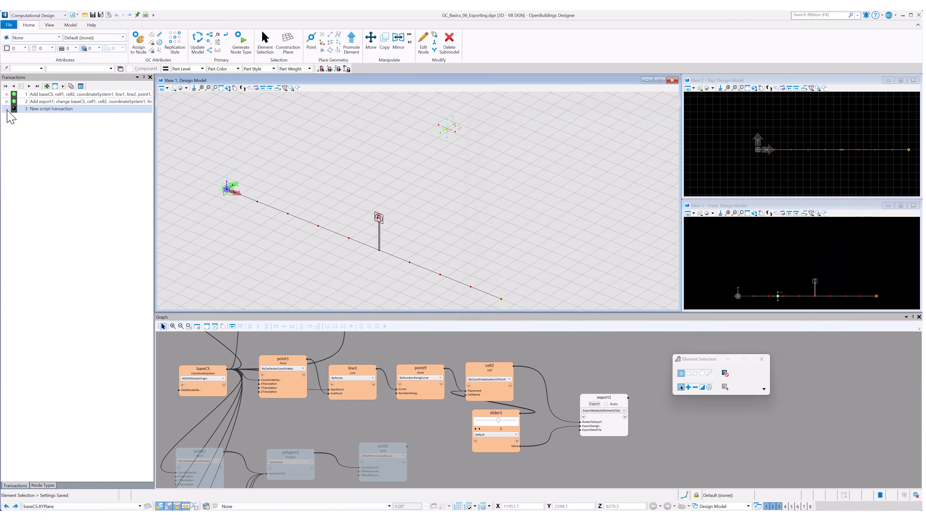
right_click(62, 110)
left_click(60, 124)
type("RunAllOptions")
key("Return")
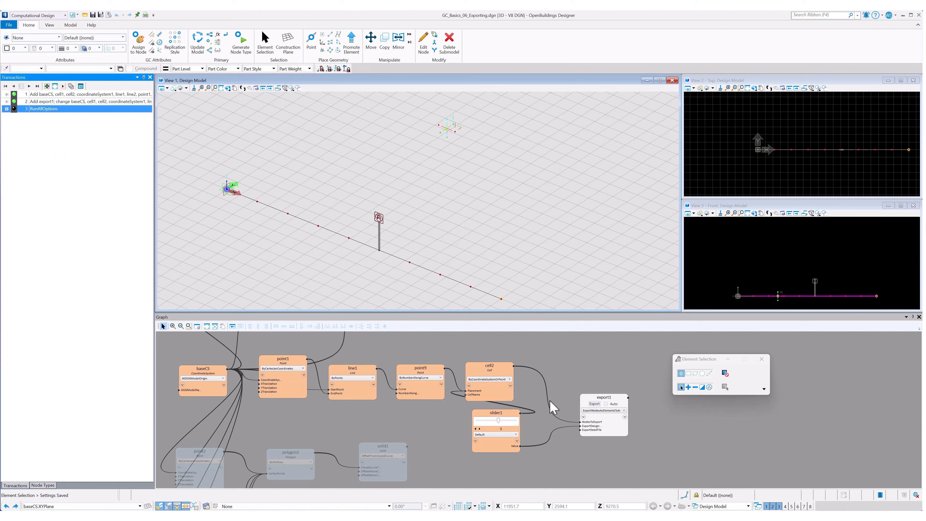
Step: Enable export1's Auto option and record the change as a transaction
left_click(606, 404)
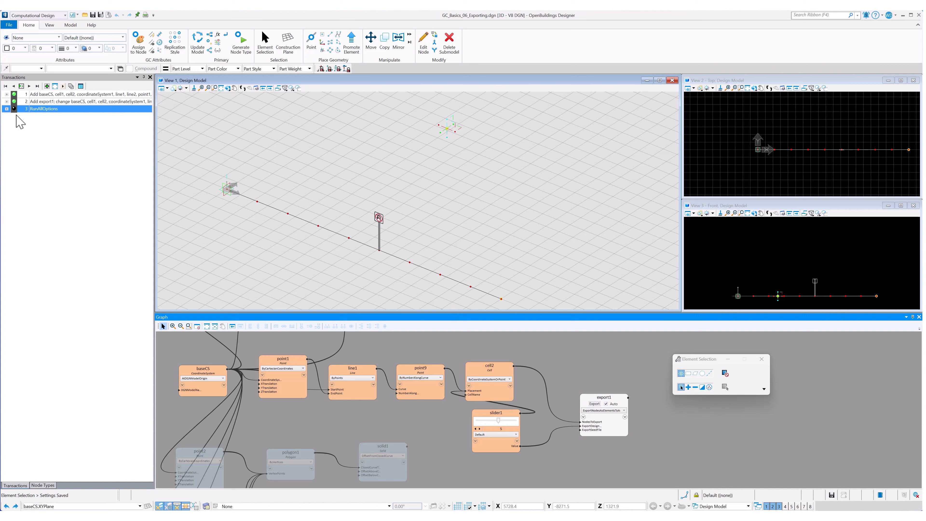
left_click(22, 87)
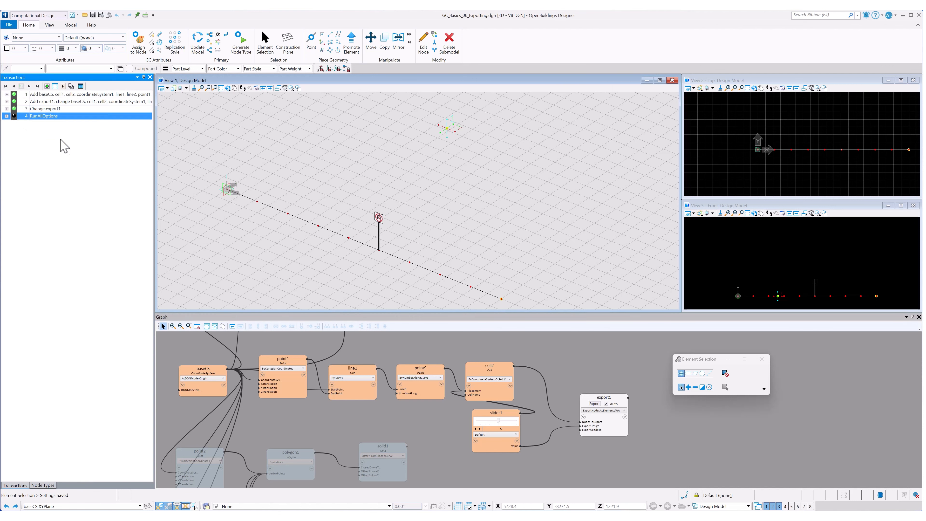
Step: Run the RunAllOptions transaction
left_click(14, 116)
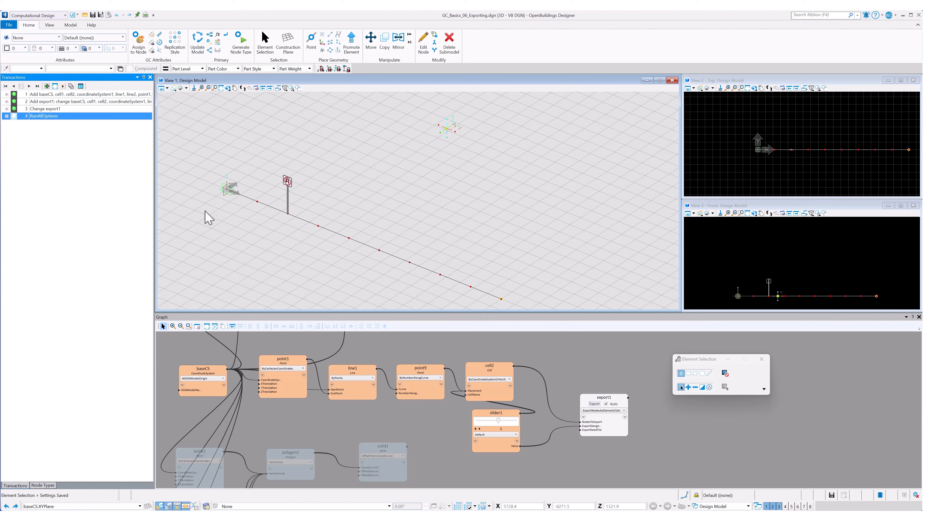